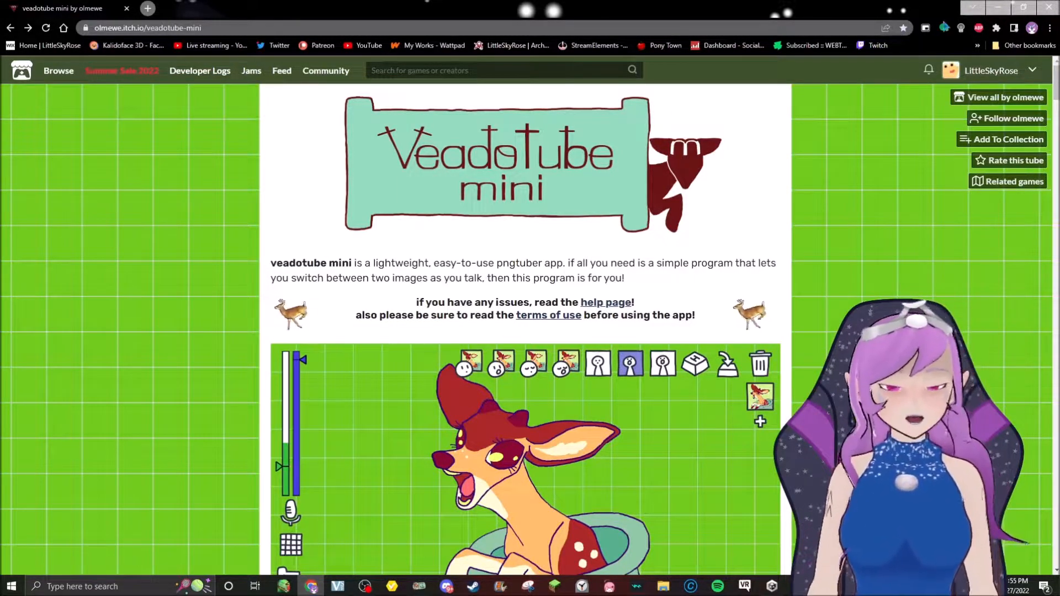
# Download the veadotube mini 1.4 Windows 64-bit build from its itch.io page without making a payment.
pyautogui.scroll(-3, 888, 273)
pyautogui.scroll(-8, 883, 274)
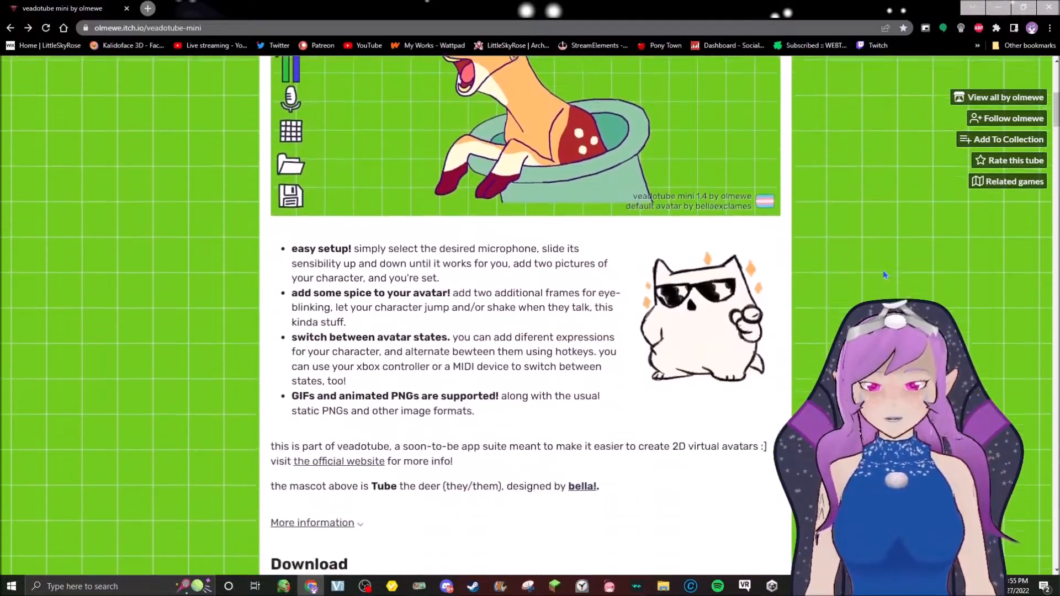
pyautogui.click(312, 407)
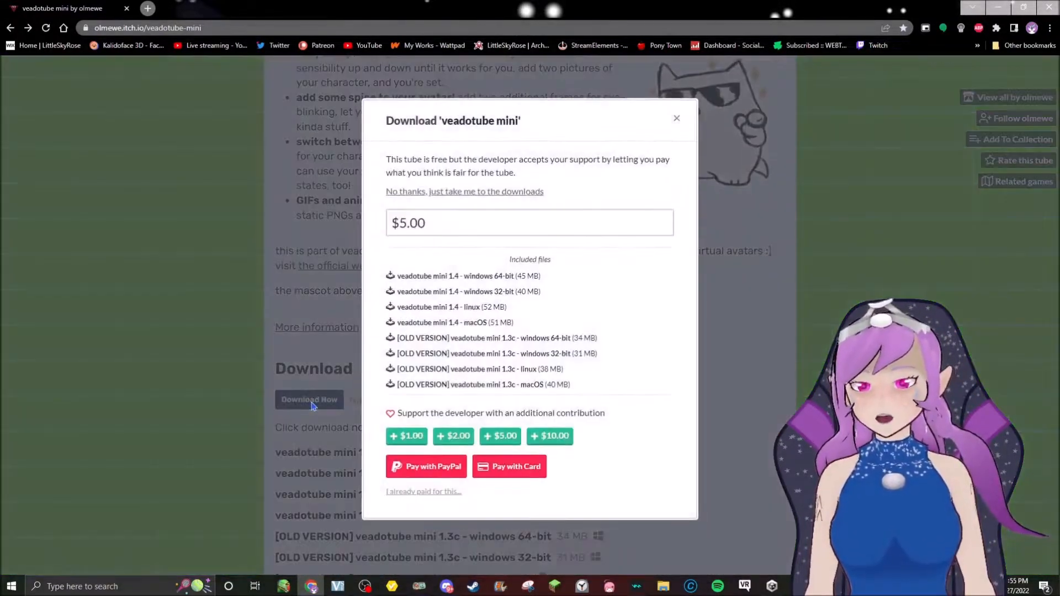
pyautogui.click(401, 194)
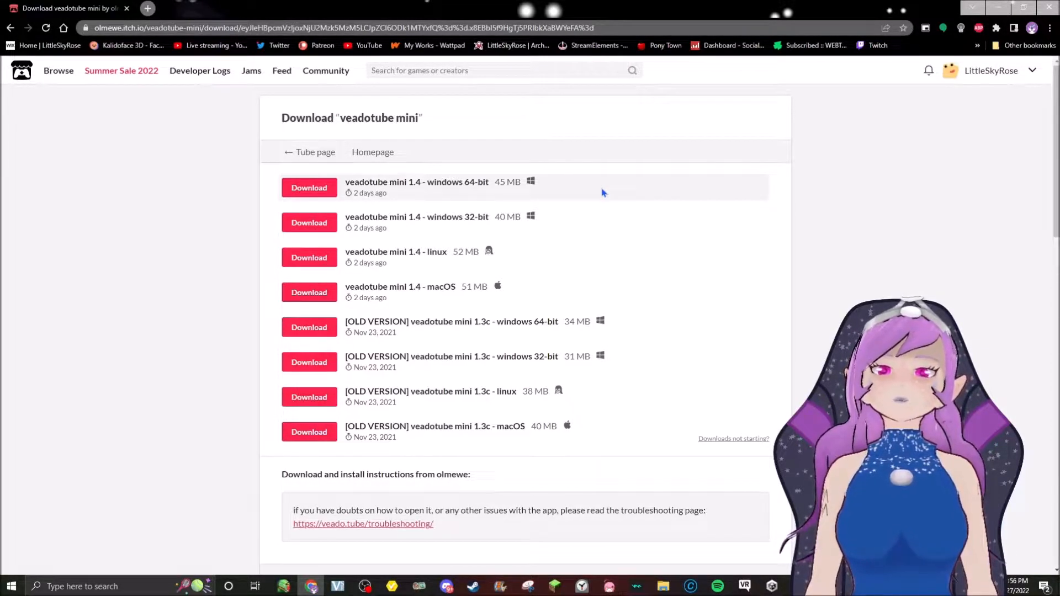
pyautogui.click(317, 190)
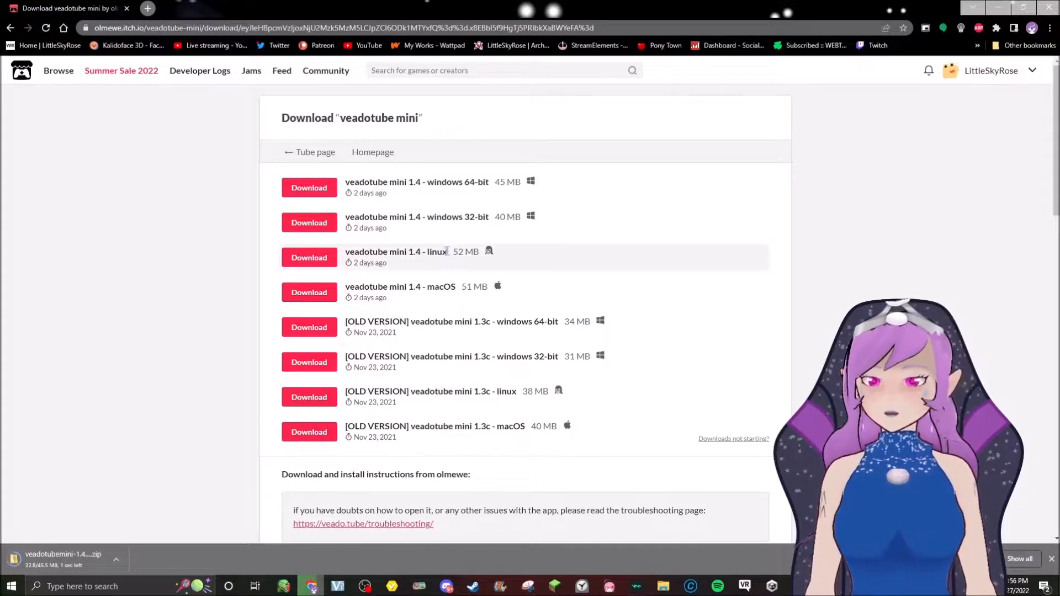
# Open the downloaded veadotube mini archive and the Documents folder, and arrange the two windows side by side.
pyautogui.click(43, 558)
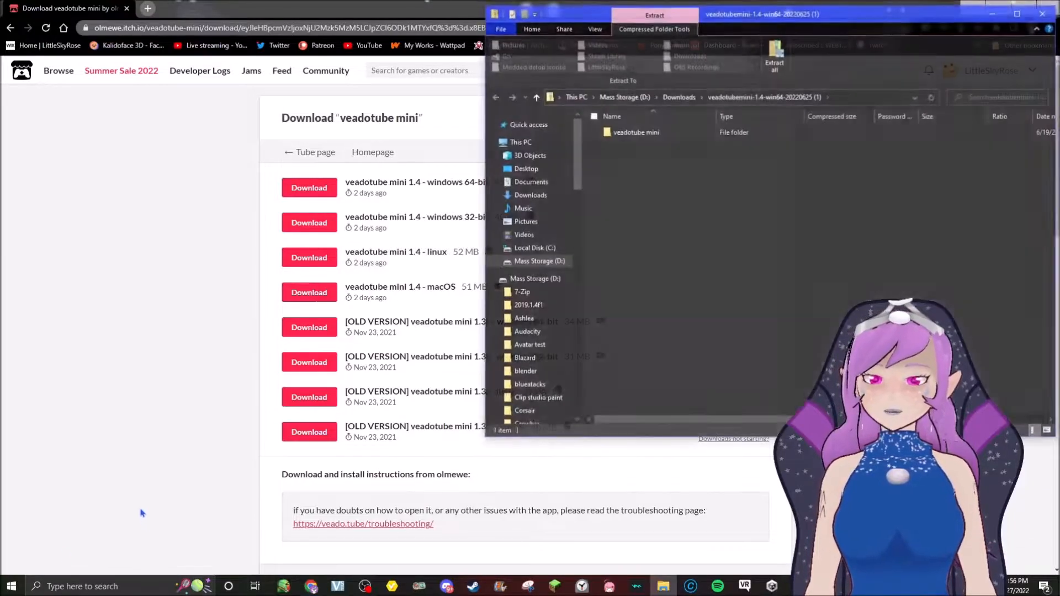
pyautogui.moveTo(867, 19); pyautogui.dragTo(393, 22)
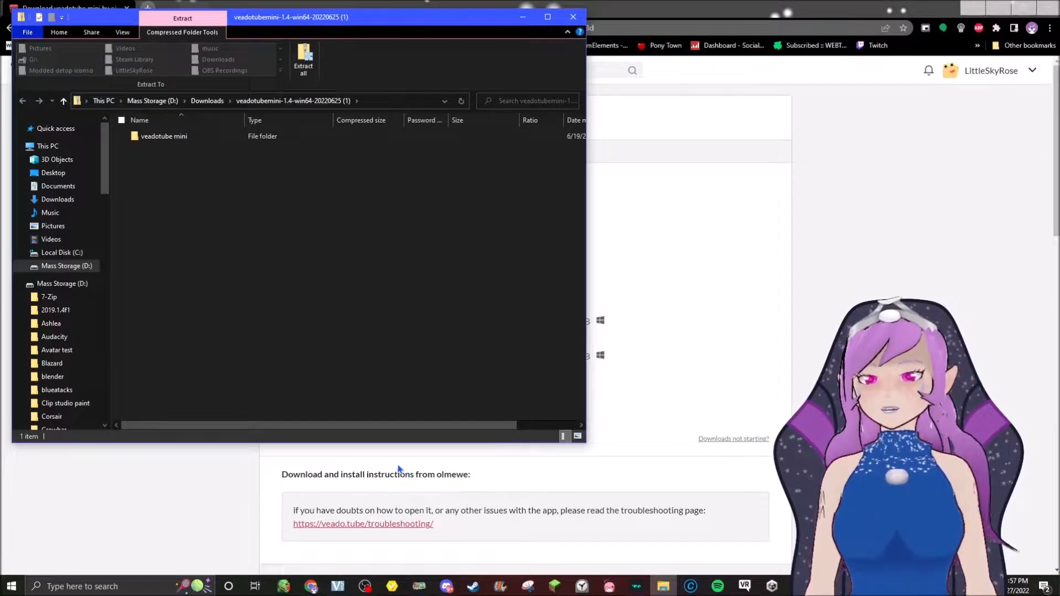
pyautogui.rightClick(208, 105)
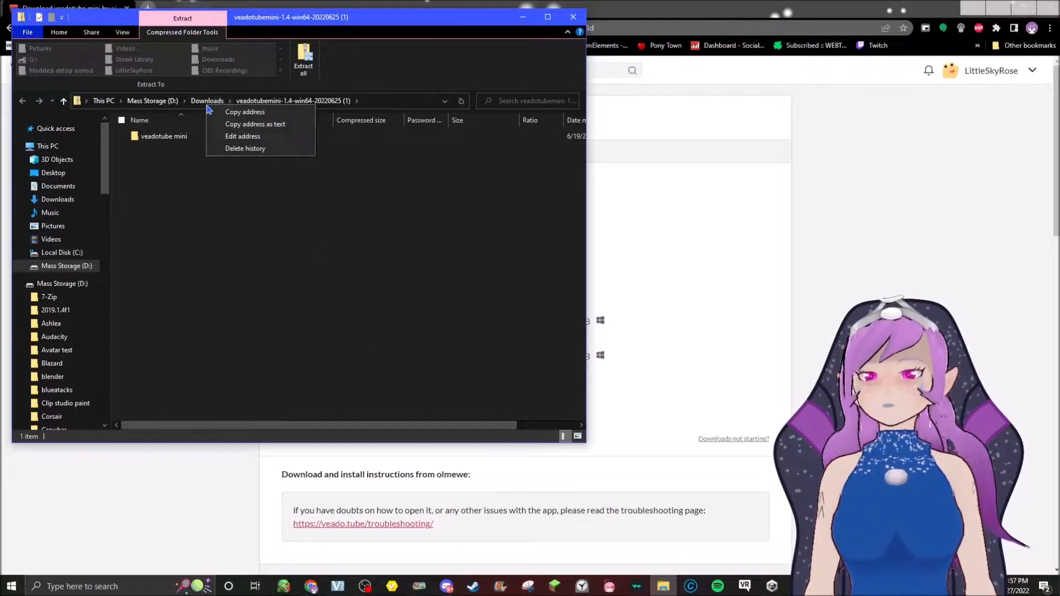
pyautogui.click(367, 235)
pyautogui.moveTo(324, 593)
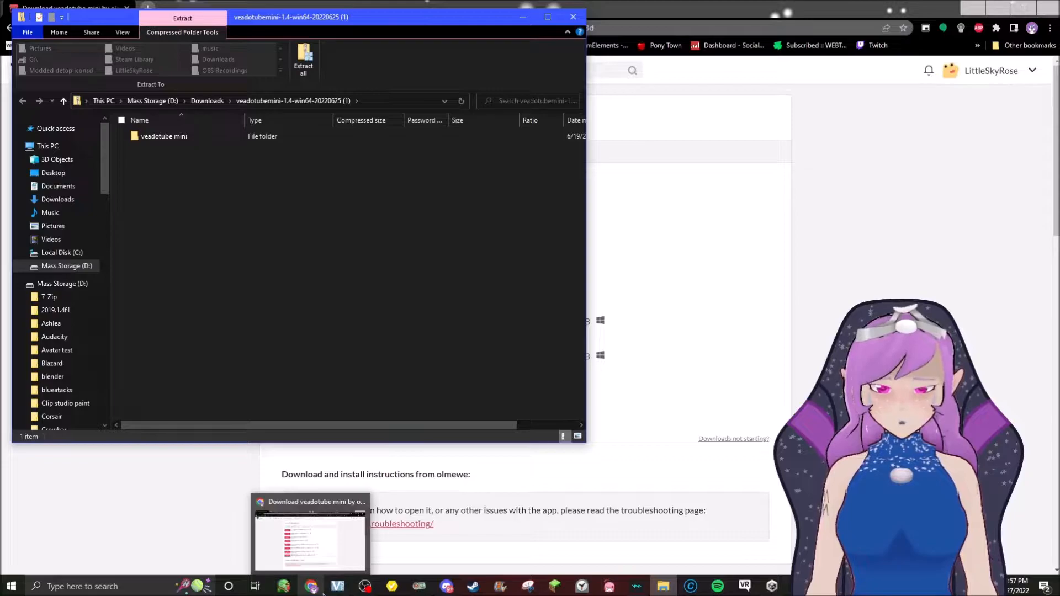
pyautogui.click(665, 588)
pyautogui.rightClick(665, 588)
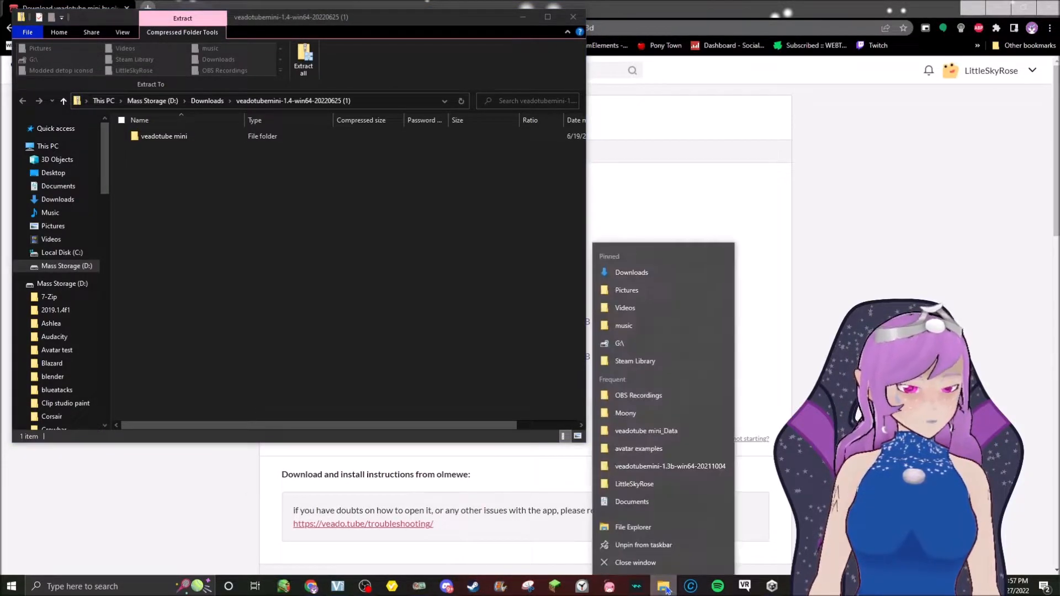
pyautogui.click(628, 506)
pyautogui.moveTo(358, 30); pyautogui.dragTo(798, 57)
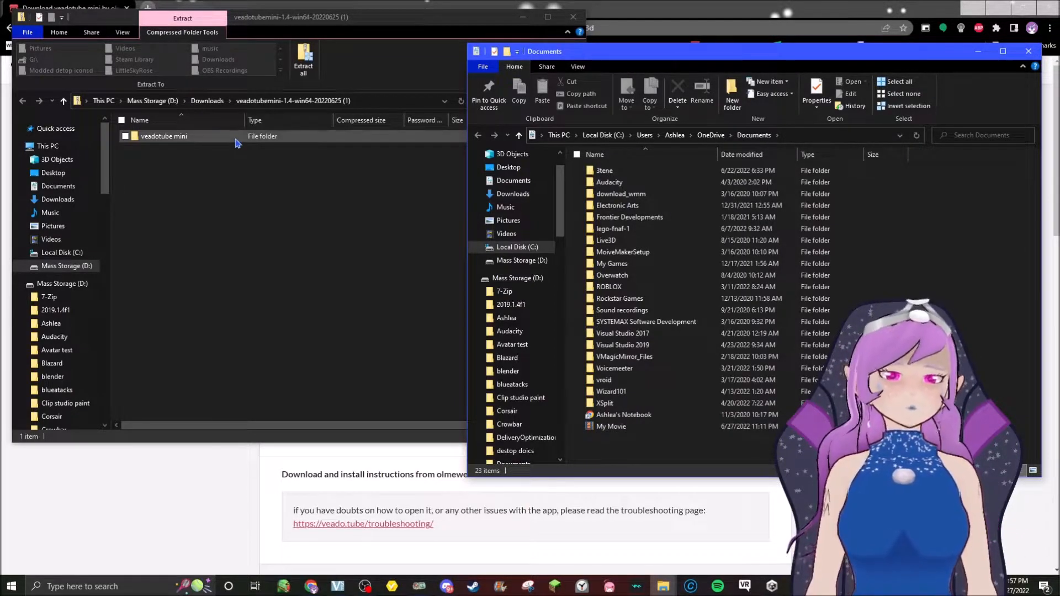
# Check the contents of the archive's veadotube mini folder and extract the whole folder into Documents.
pyautogui.doubleClick(236, 143)
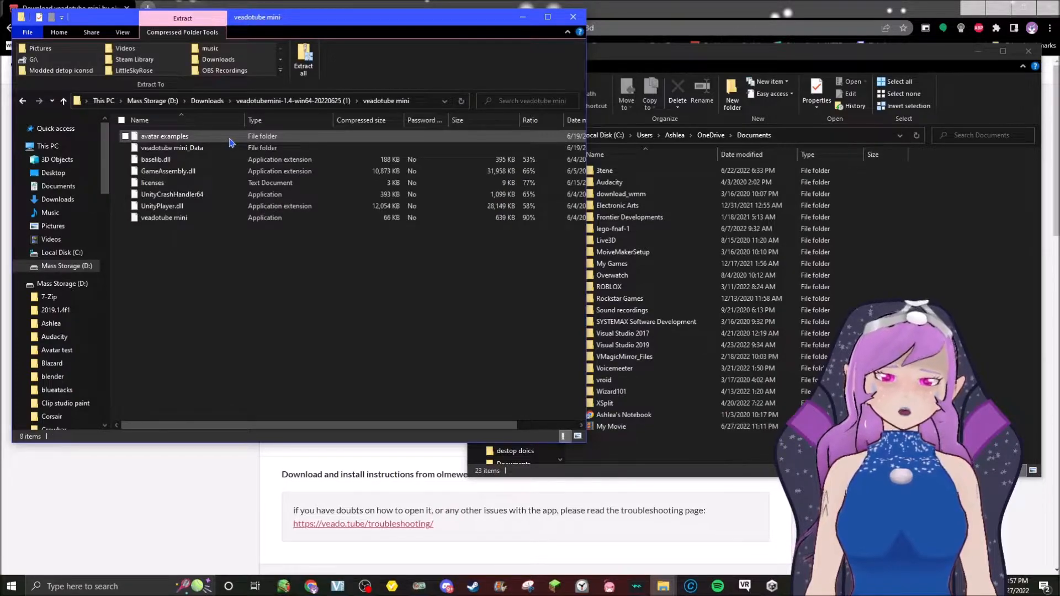
pyautogui.click(230, 105)
pyautogui.moveTo(240, 143); pyautogui.dragTo(620, 456)
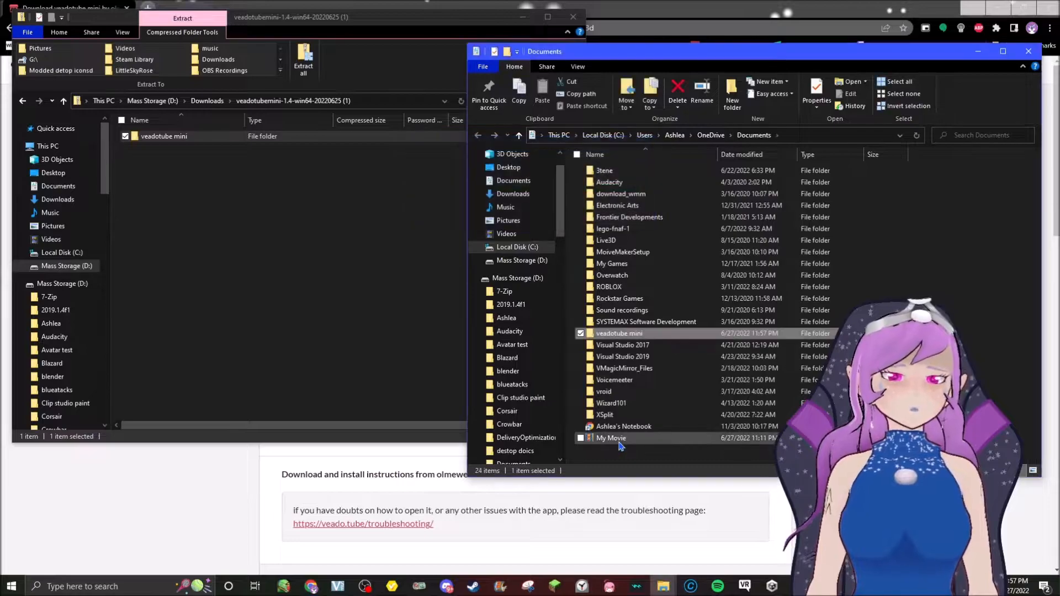
# Delete the extracted veadotube mini folder from Documents.
pyautogui.rightClick(626, 337)
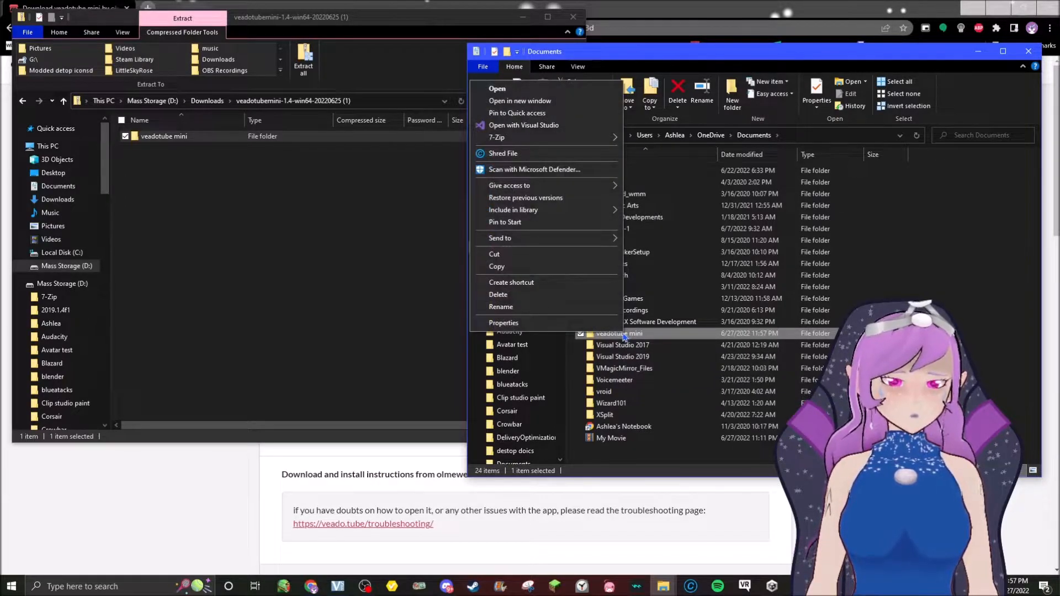
pyautogui.click(537, 295)
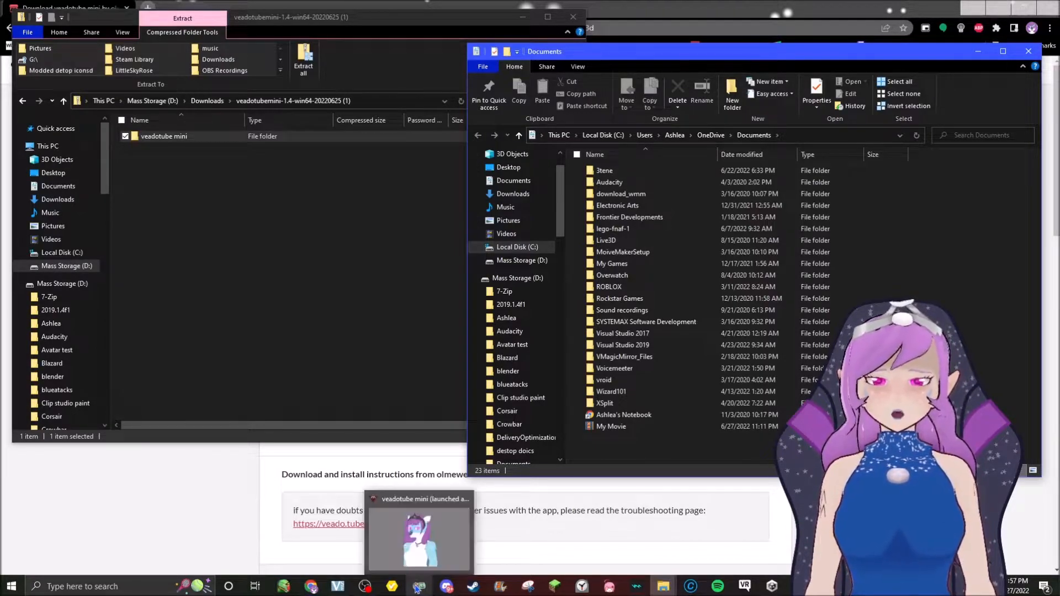
# Switch to veadotube mini and load the avatar file 11111.veadomini from the new nov folder under Nova Galaxy's 2d pngtuber folder.
pyautogui.click(418, 587)
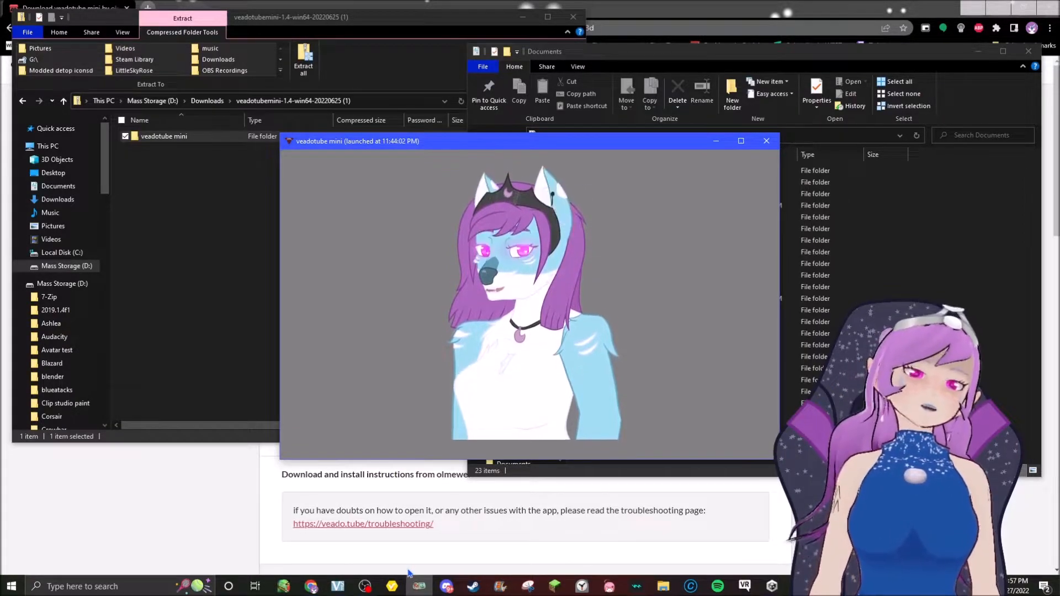
pyautogui.moveTo(330, 391)
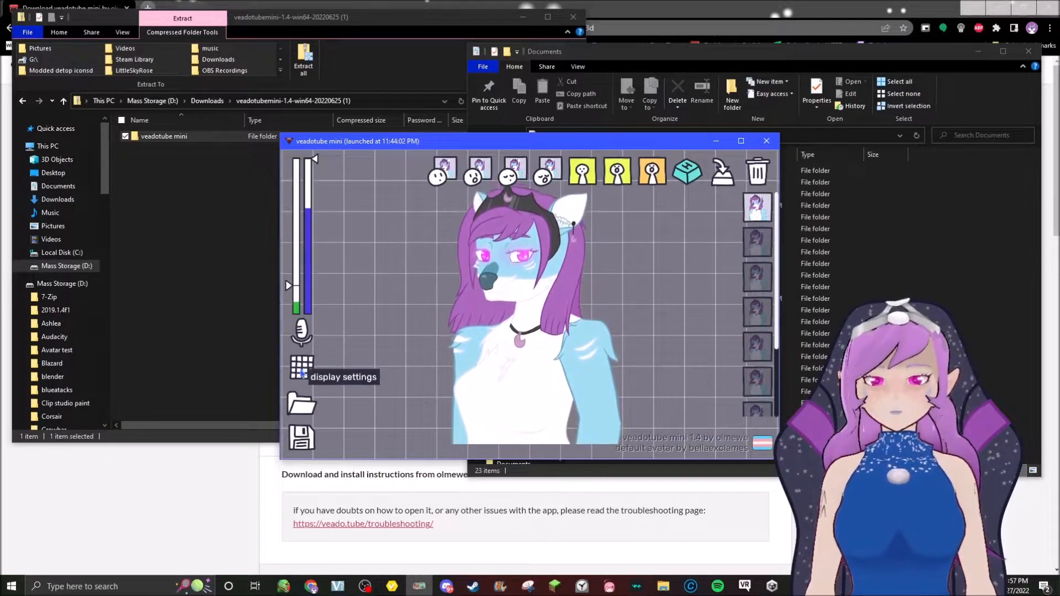
pyautogui.click(305, 408)
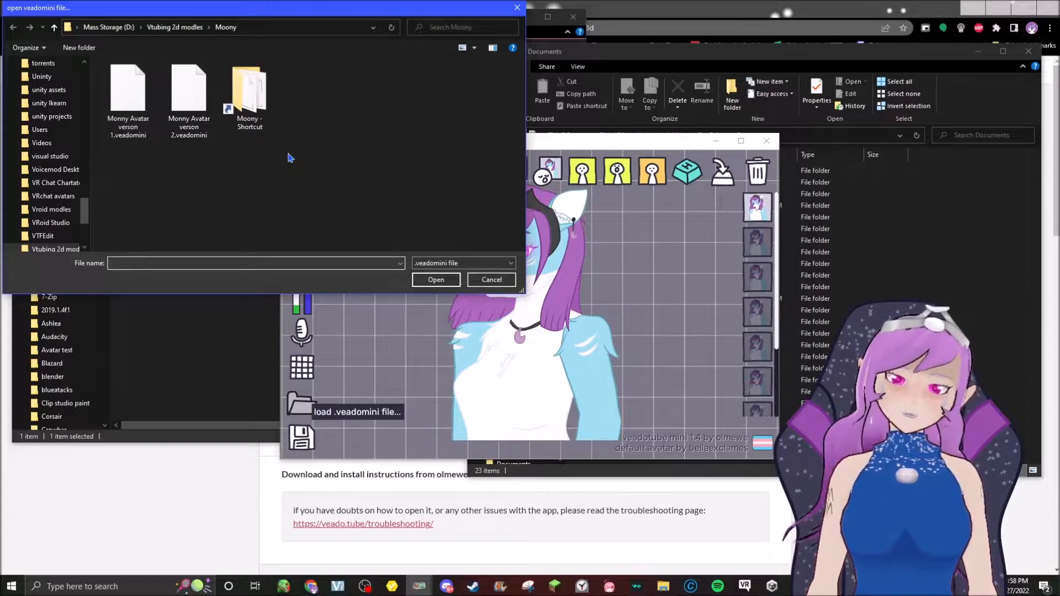
pyautogui.click(172, 28)
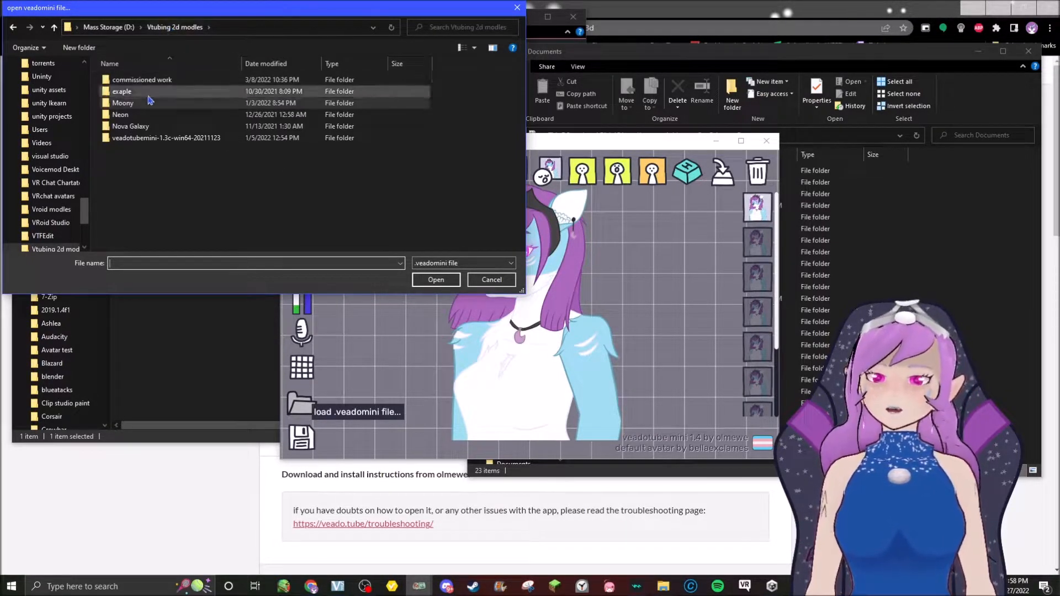
pyautogui.doubleClick(153, 127)
pyautogui.doubleClick(150, 80)
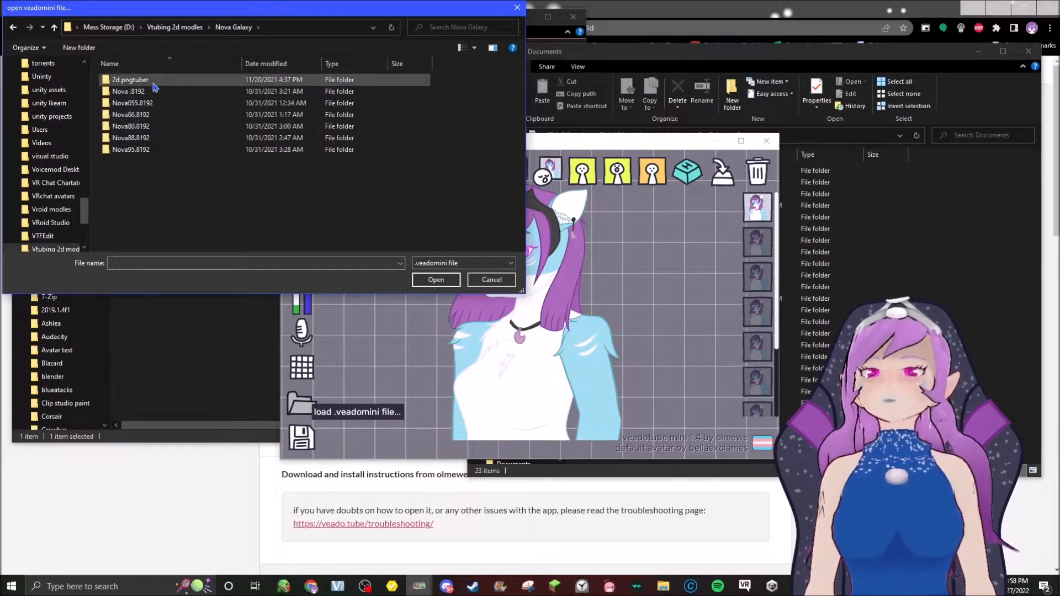
pyautogui.doubleClick(151, 87)
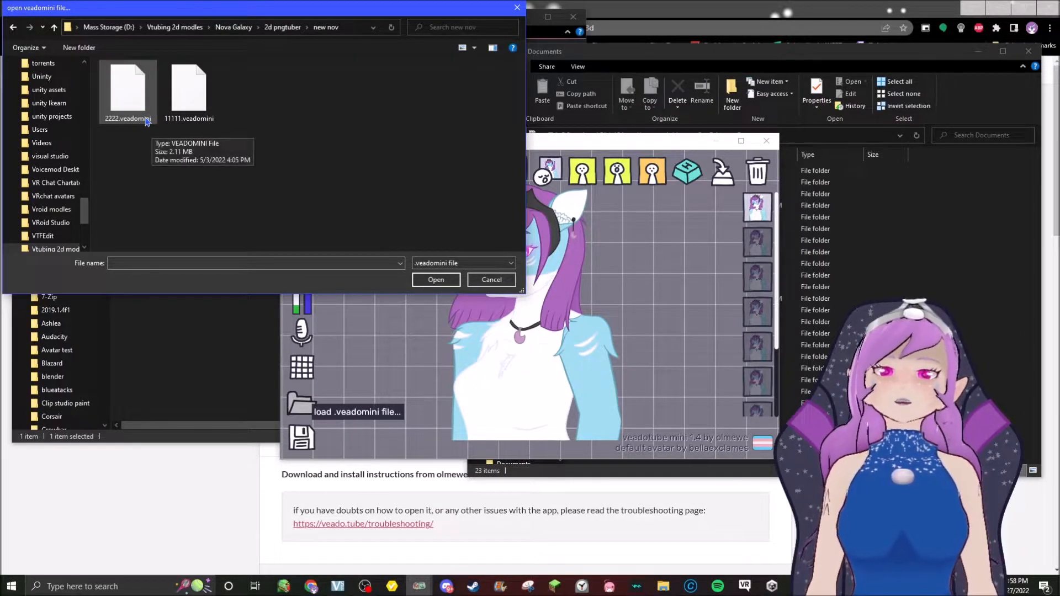
pyautogui.click(185, 116)
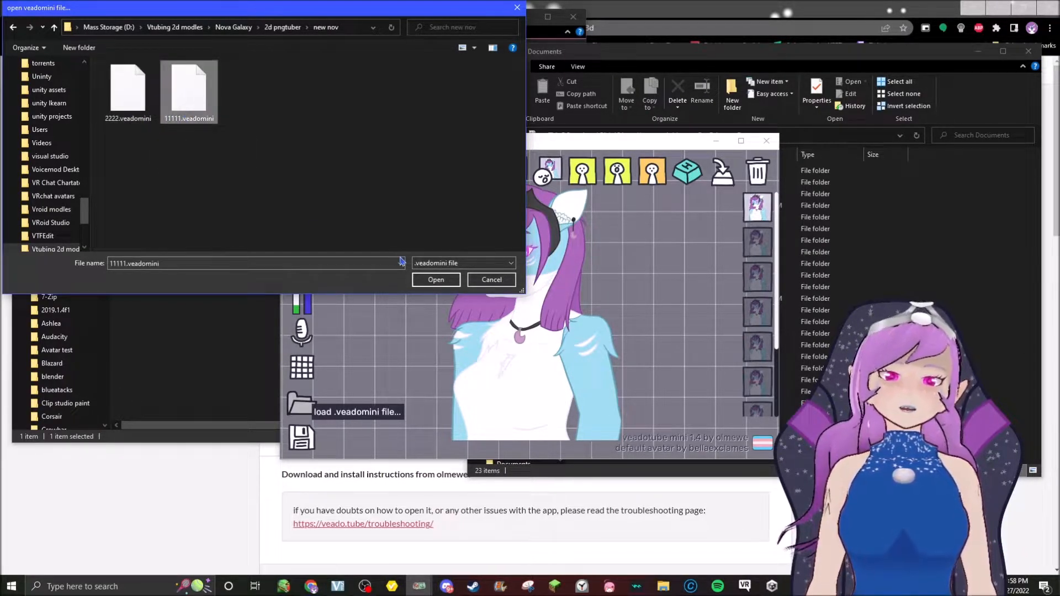
pyautogui.click(436, 281)
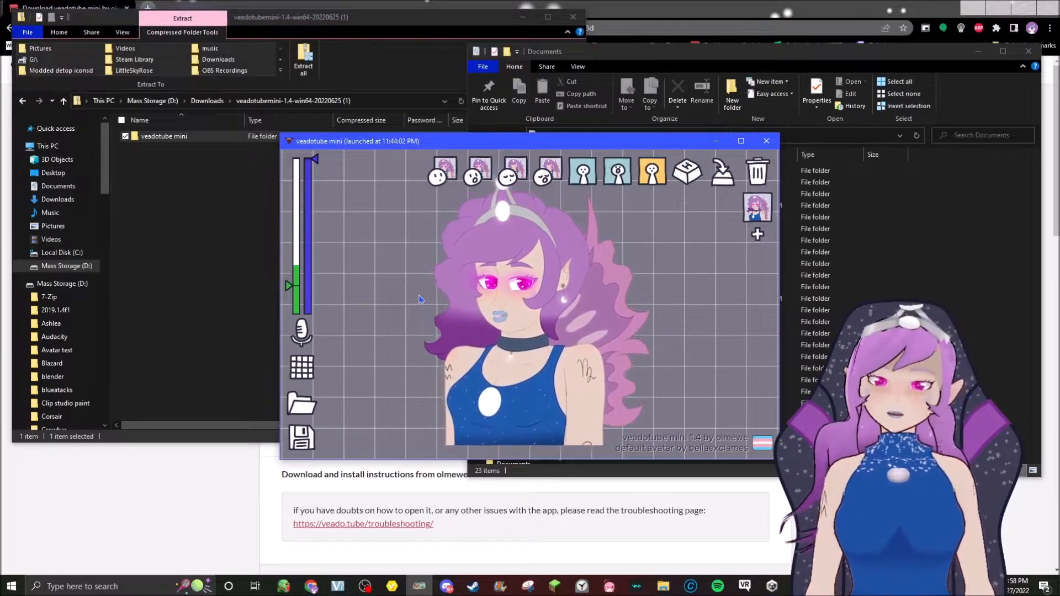
pyautogui.press('super')
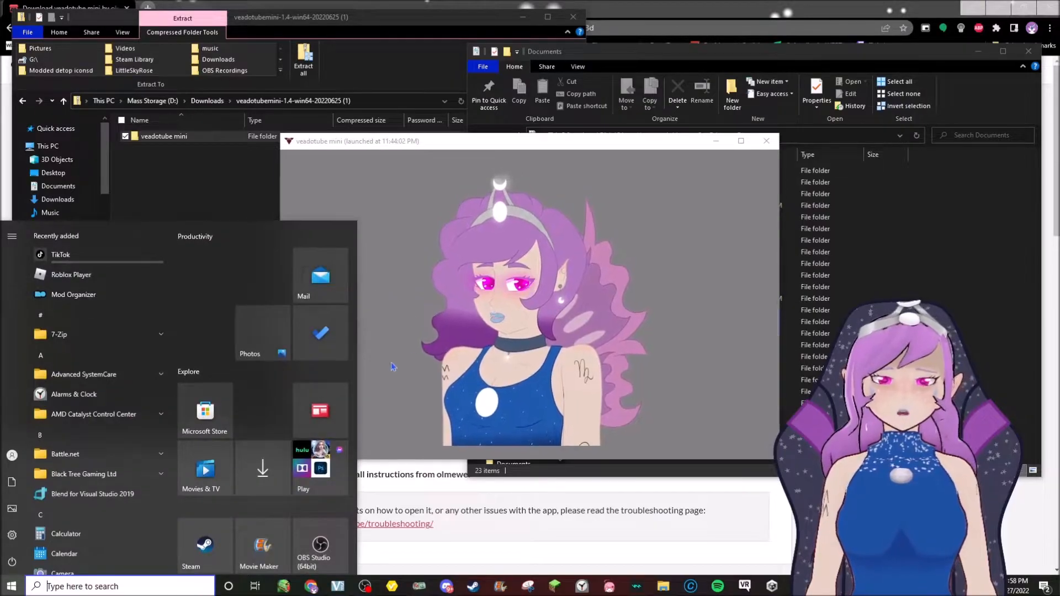
pyautogui.click(393, 367)
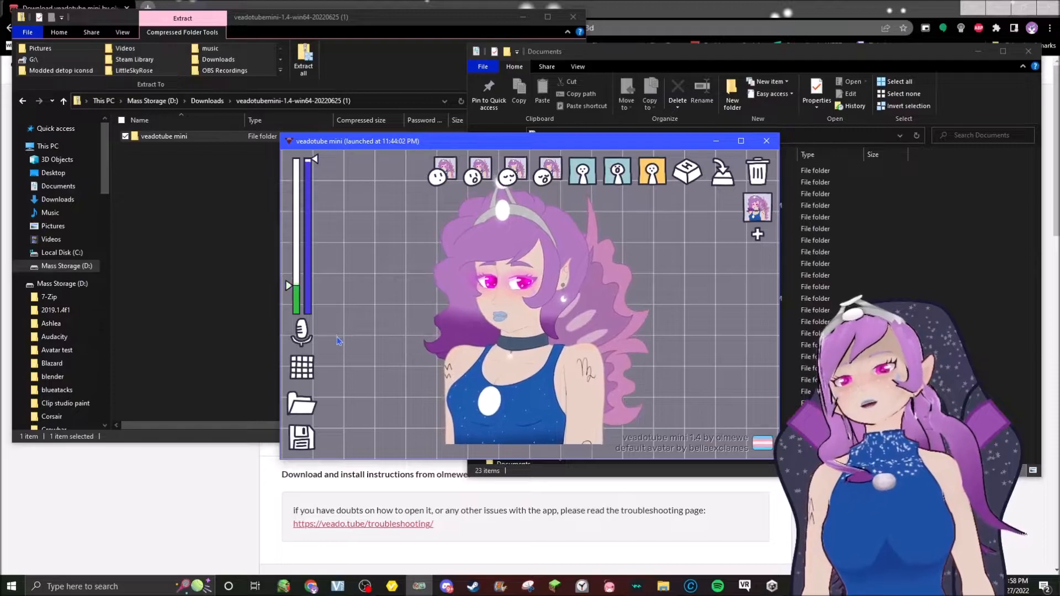
# Review the available microphone inputs without changing the selected device.
pyautogui.click(301, 331)
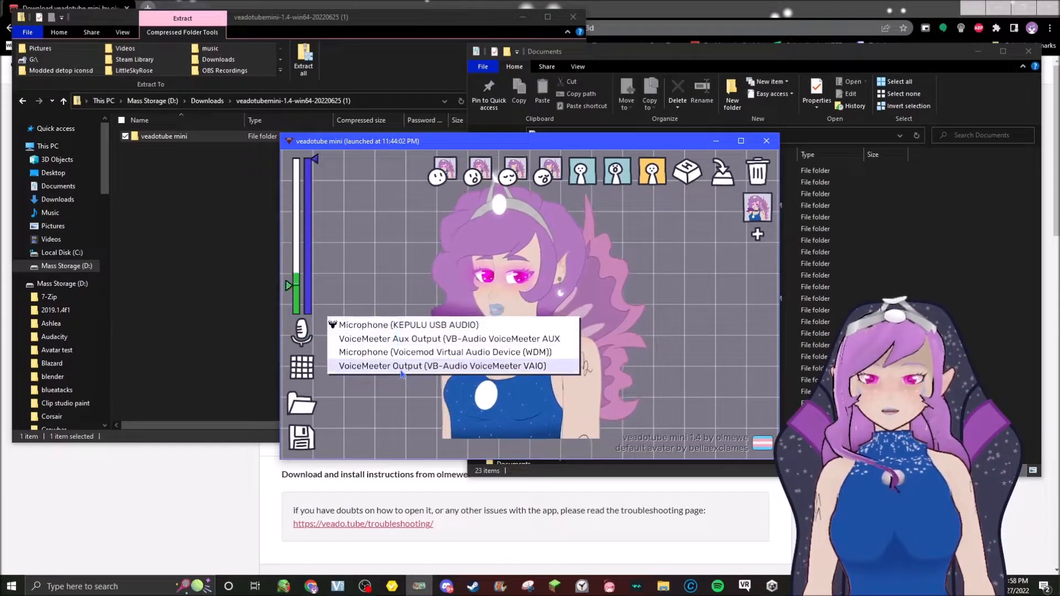
pyautogui.click(379, 253)
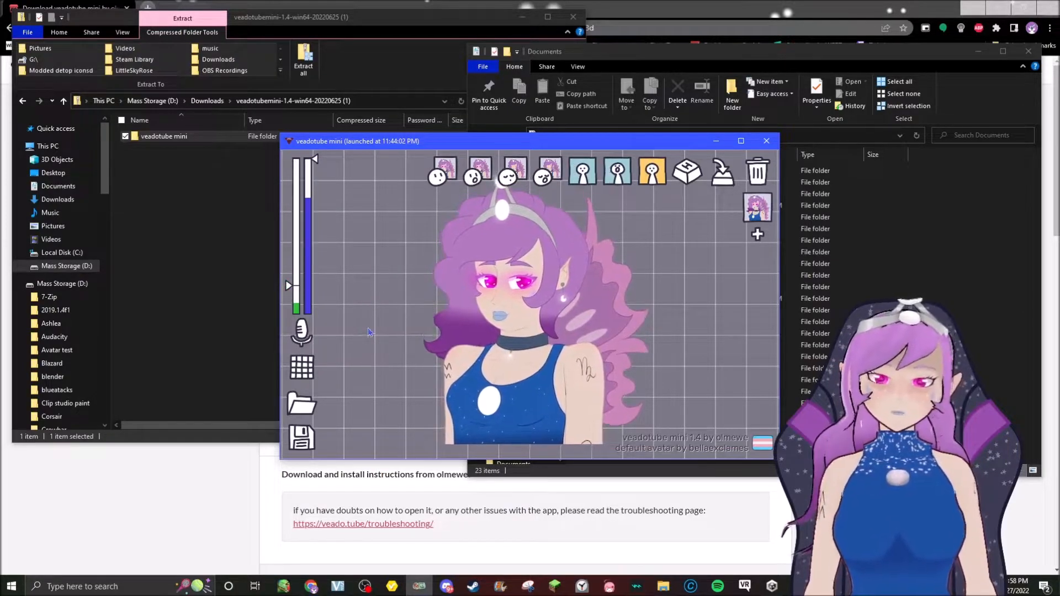
# Cycle the avatar display's background setting through its options and back to grey.
pyautogui.click(306, 373)
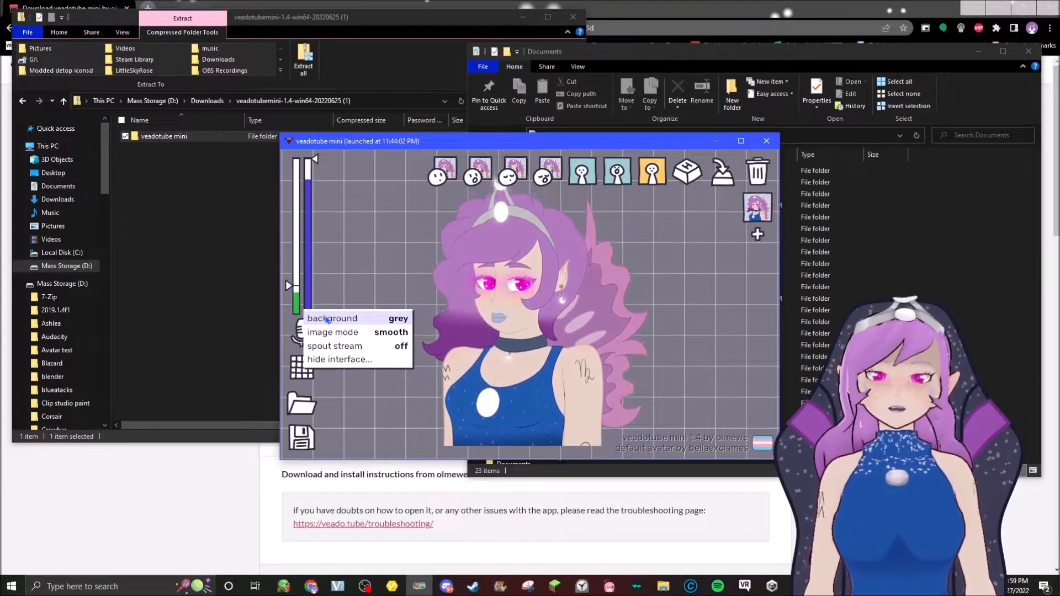
pyautogui.click(327, 320)
pyautogui.click(326, 319)
pyautogui.click(327, 319)
pyautogui.click(327, 320)
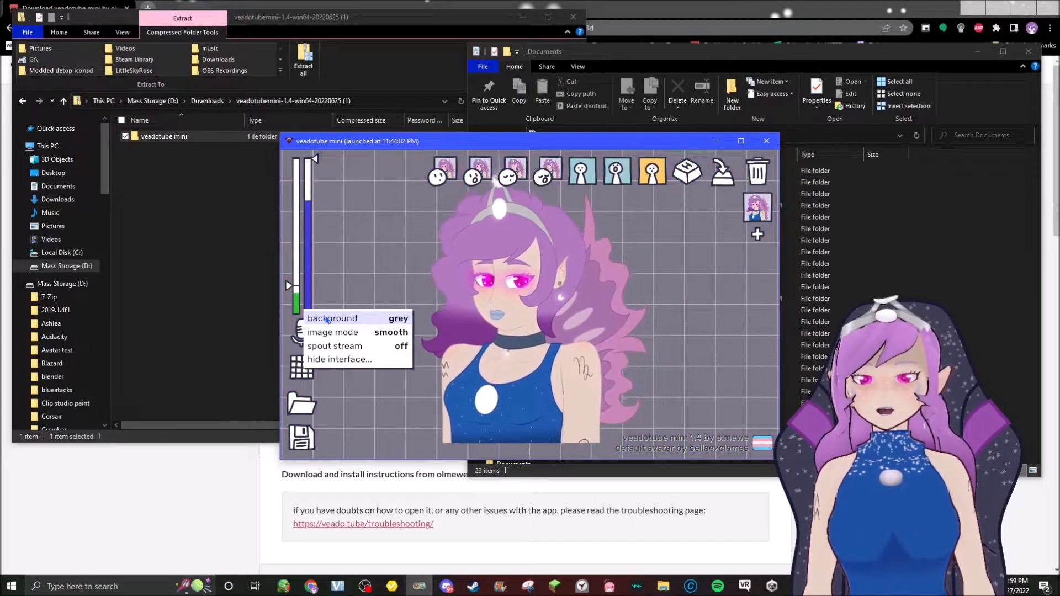
pyautogui.click(373, 408)
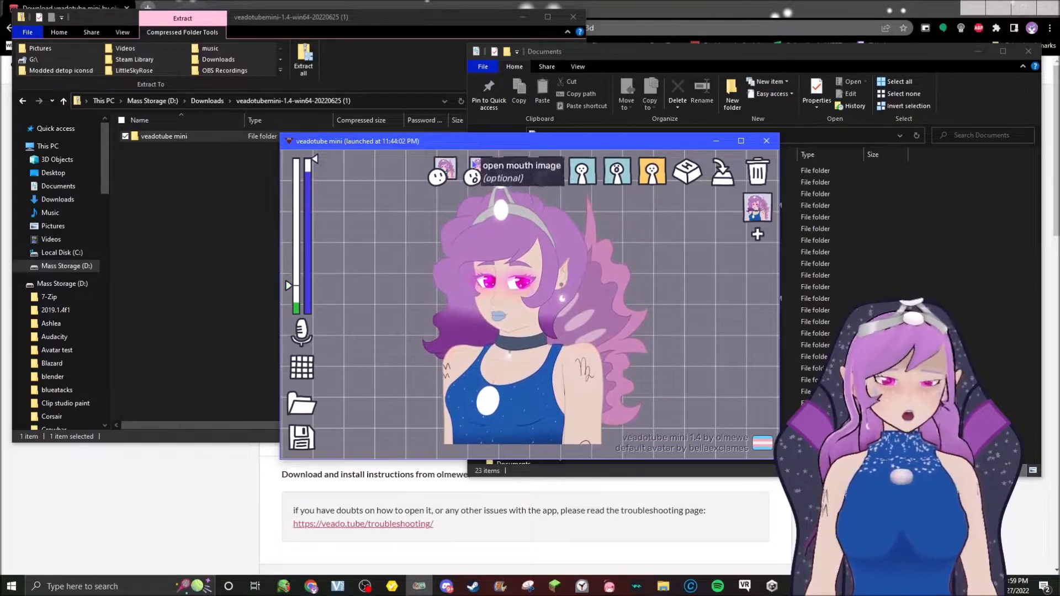
# Switch to OBS Studio and add a new scene named "exaple".
pyautogui.click(364, 587)
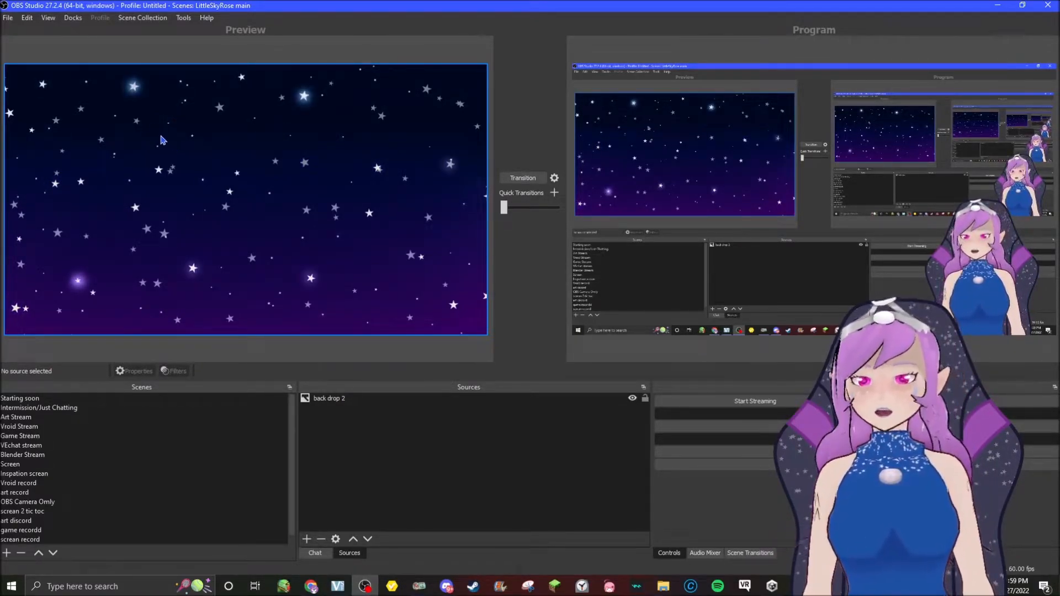
pyautogui.click(7, 557)
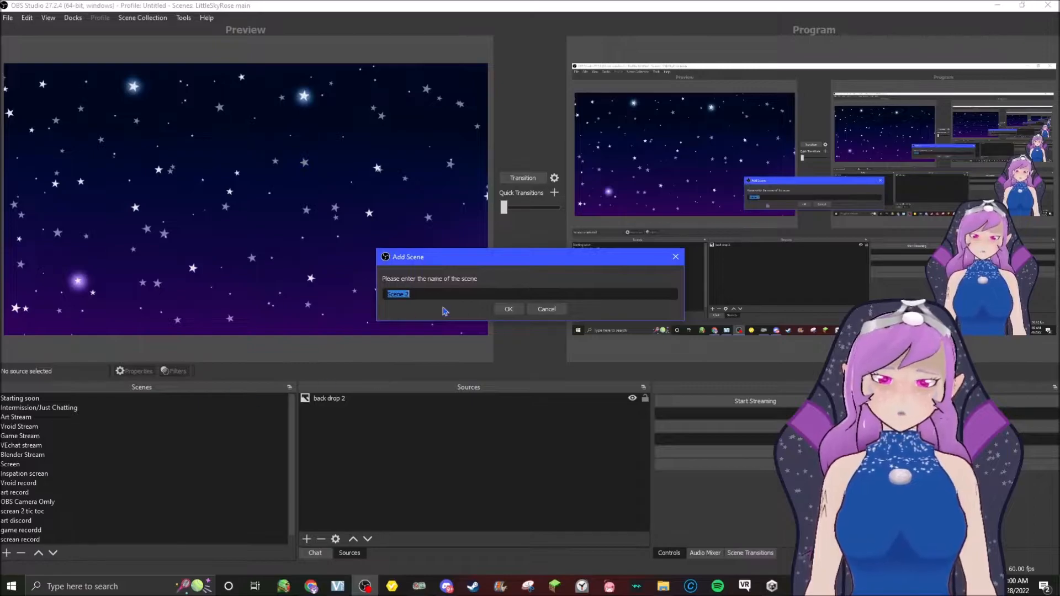
pyautogui.write('exaple')
pyautogui.press('Return')
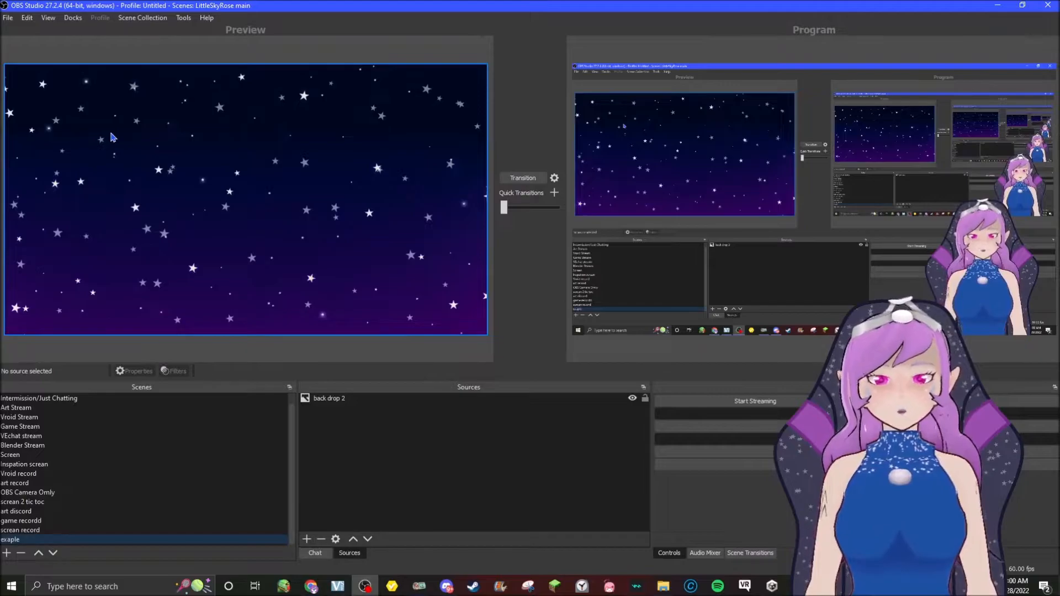
# Add a new Game Capture source named "Vtube Mini" to the exaple scene.
pyautogui.click(307, 539)
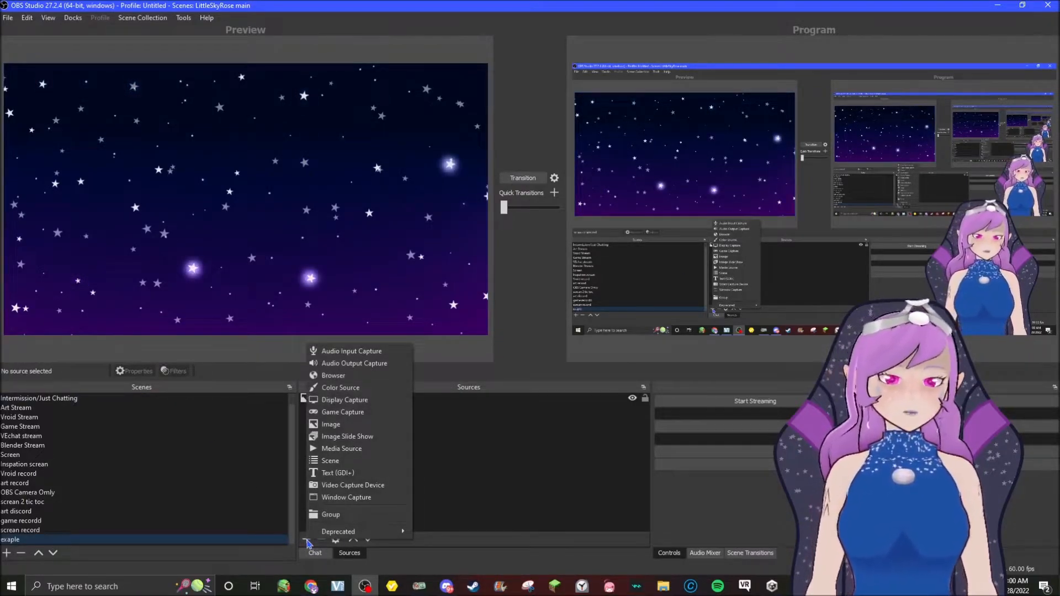
pyautogui.click(362, 416)
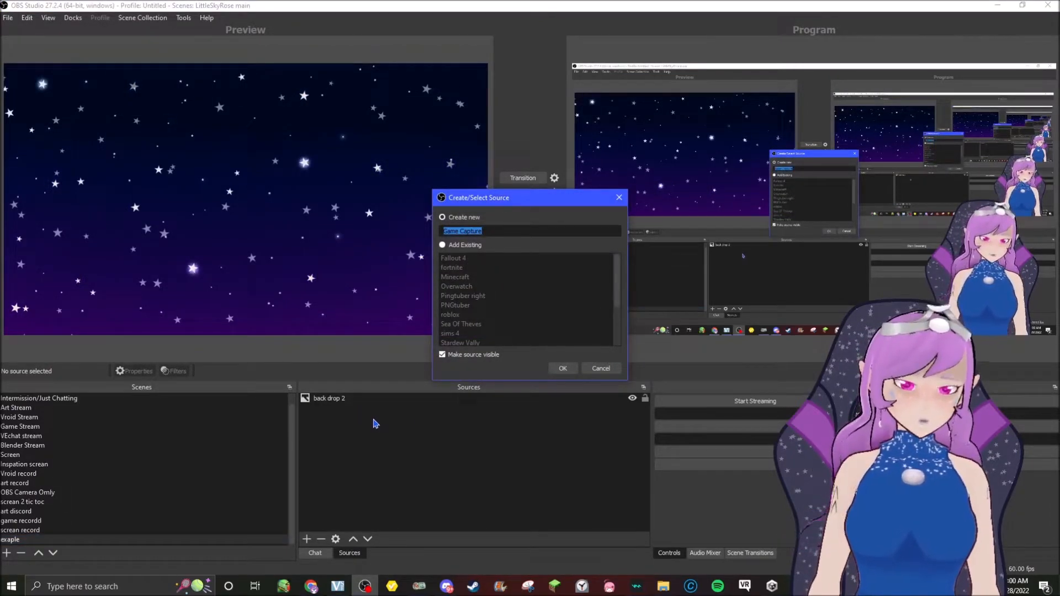
pyautogui.click(444, 246)
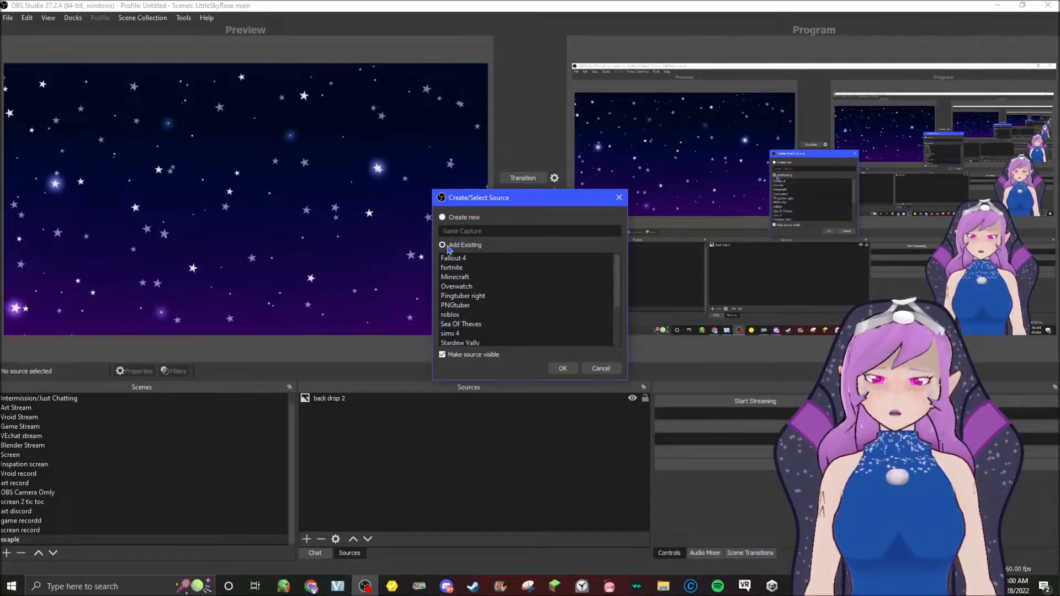
pyautogui.click(443, 218)
pyautogui.click(491, 233)
pyautogui.moveTo(490, 233); pyautogui.dragTo(372, 228)
pyautogui.write('vtube')
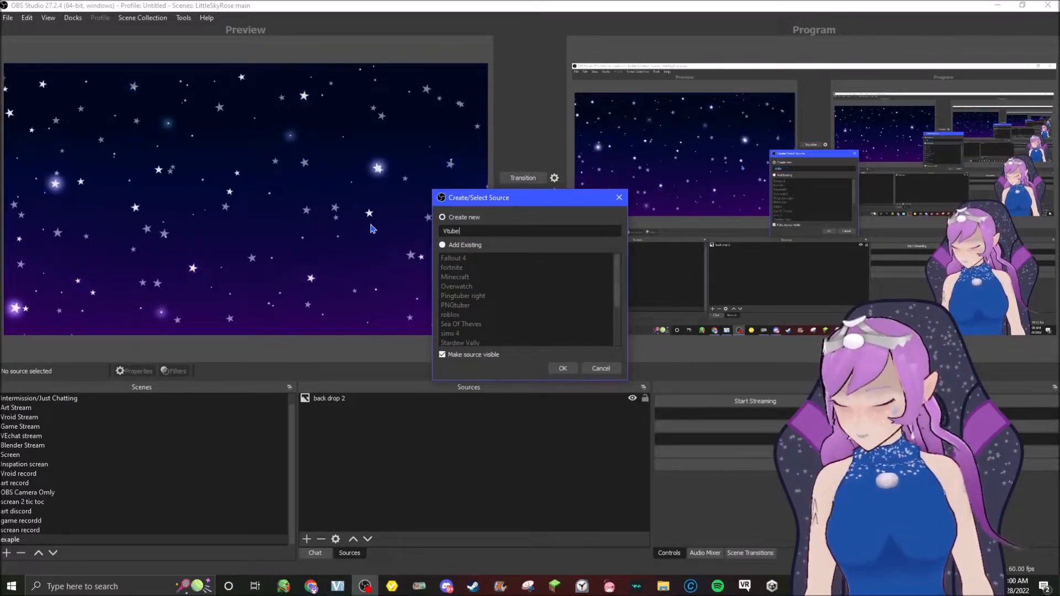
pyautogui.write(' Mini')
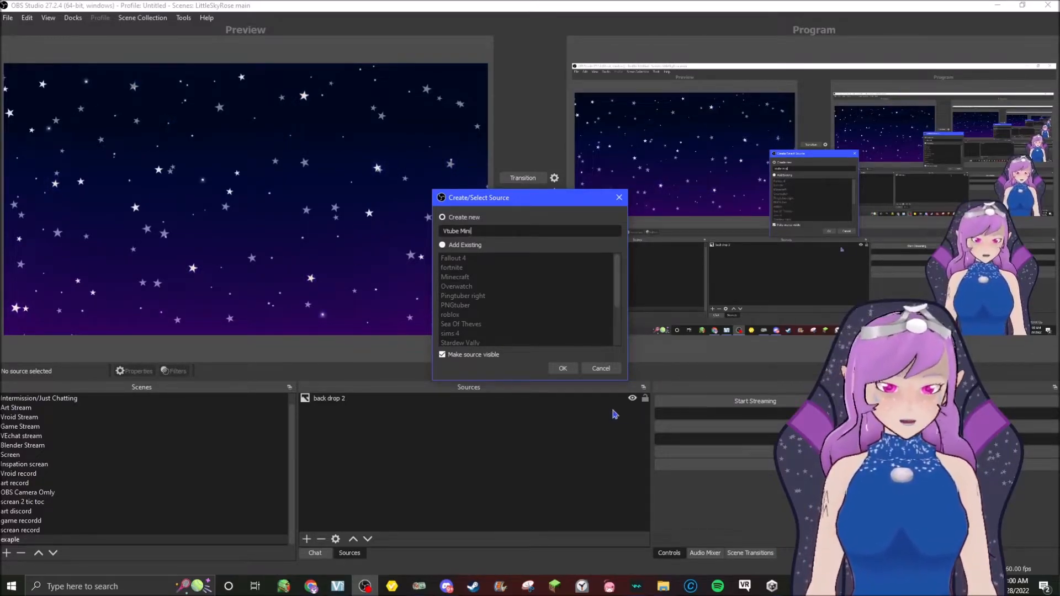
pyautogui.click(564, 369)
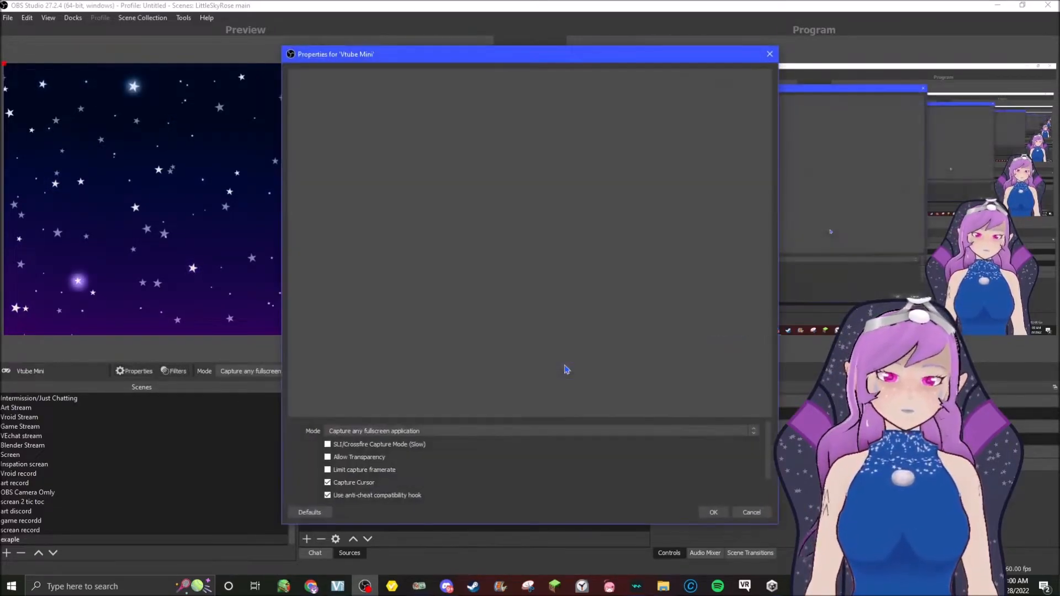
# Set the source to capture a specific window and choose the veadotube mini window.
pyautogui.click(550, 431)
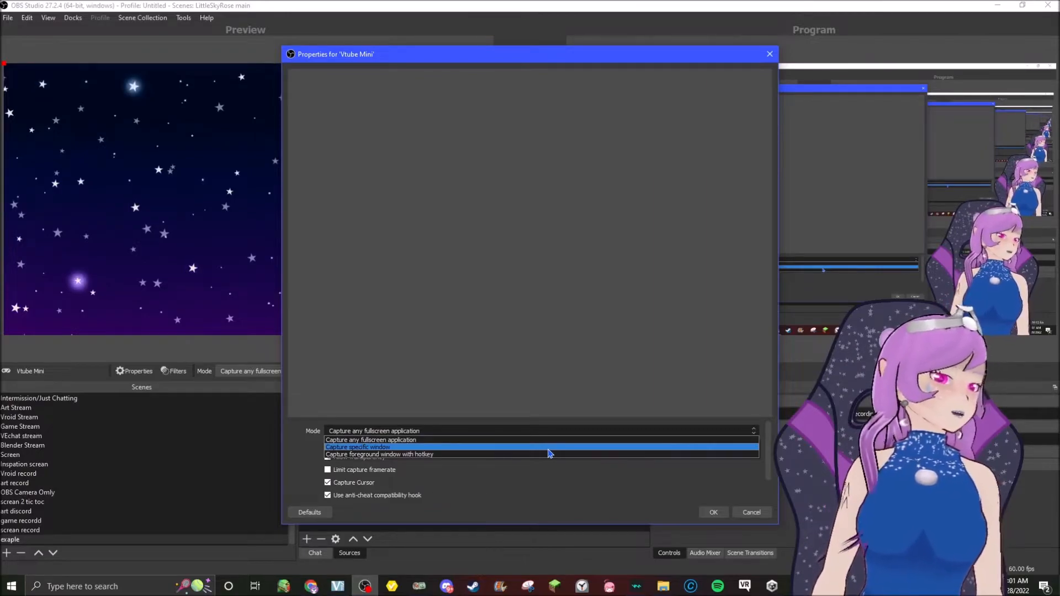
pyautogui.click(507, 439)
pyautogui.click(507, 435)
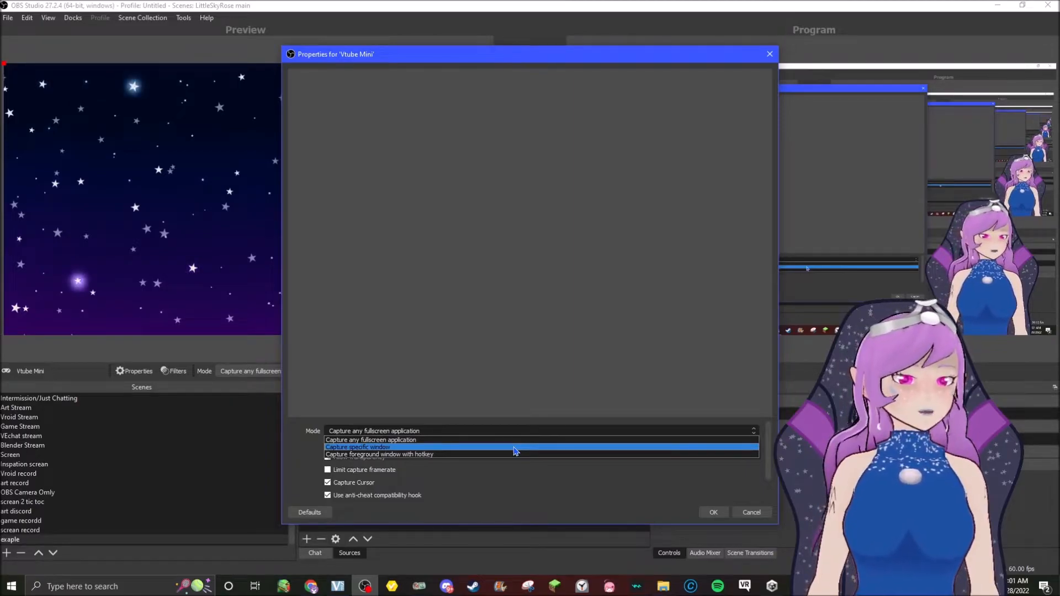
pyautogui.click(513, 448)
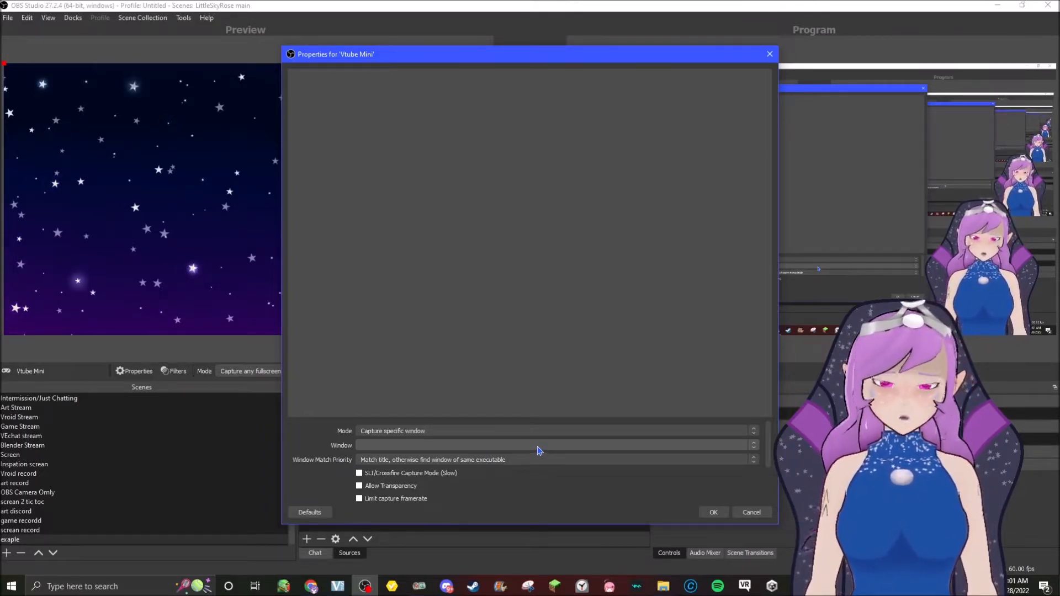
pyautogui.click(538, 446)
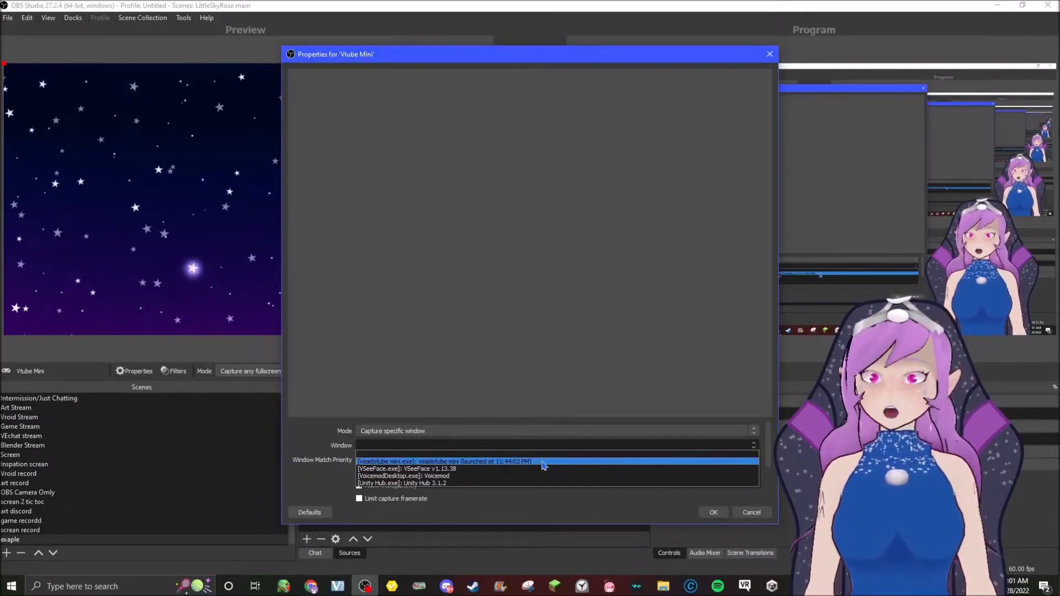
pyautogui.click(544, 462)
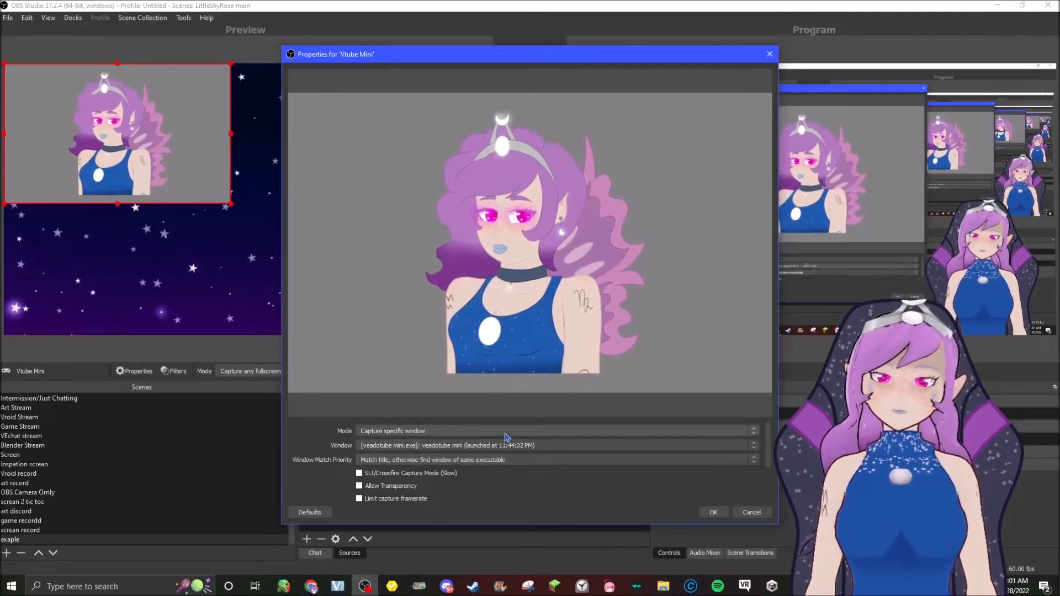
# Move the properties window clear of the preview and enlarge the avatar capture to span the full canvas width.
pyautogui.moveTo(365, 56); pyautogui.dragTo(644, 50)
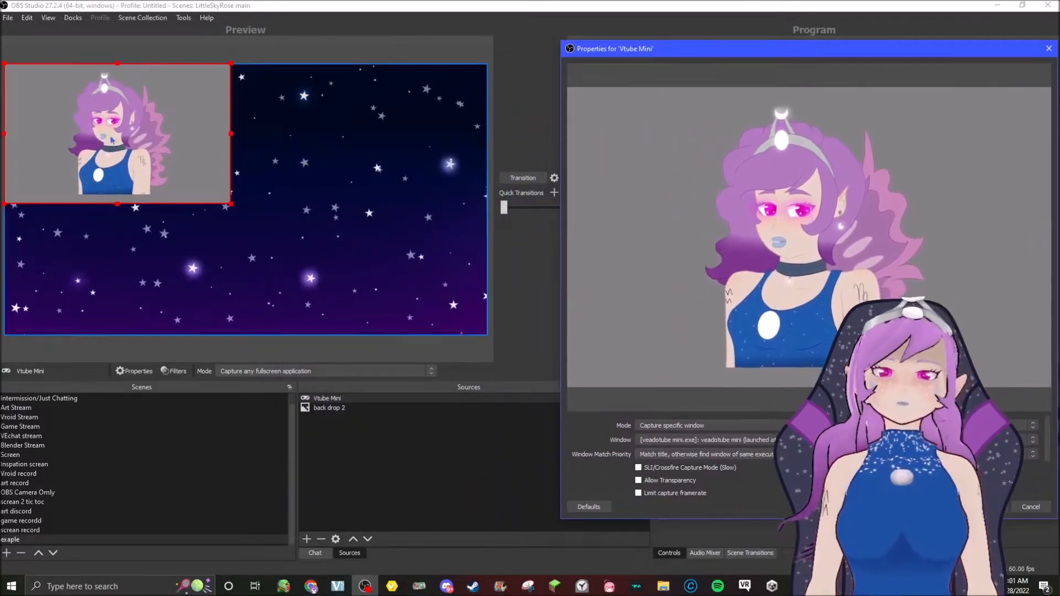
pyautogui.moveTo(231, 204); pyautogui.dragTo(501, 365)
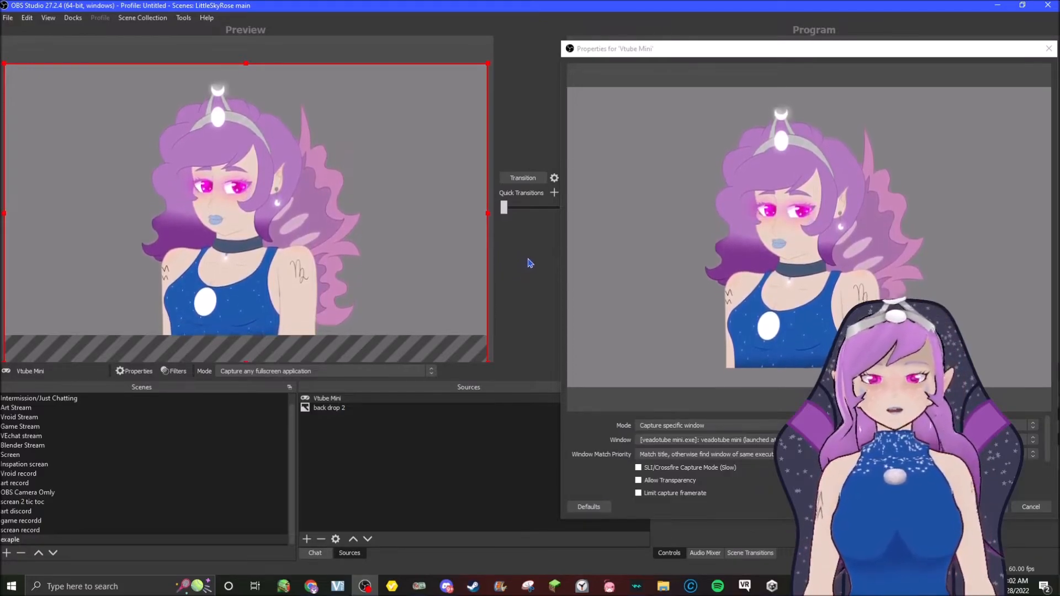
# Allow transparency for the Vtube Mini capture and accept its properties.
pyautogui.click(639, 482)
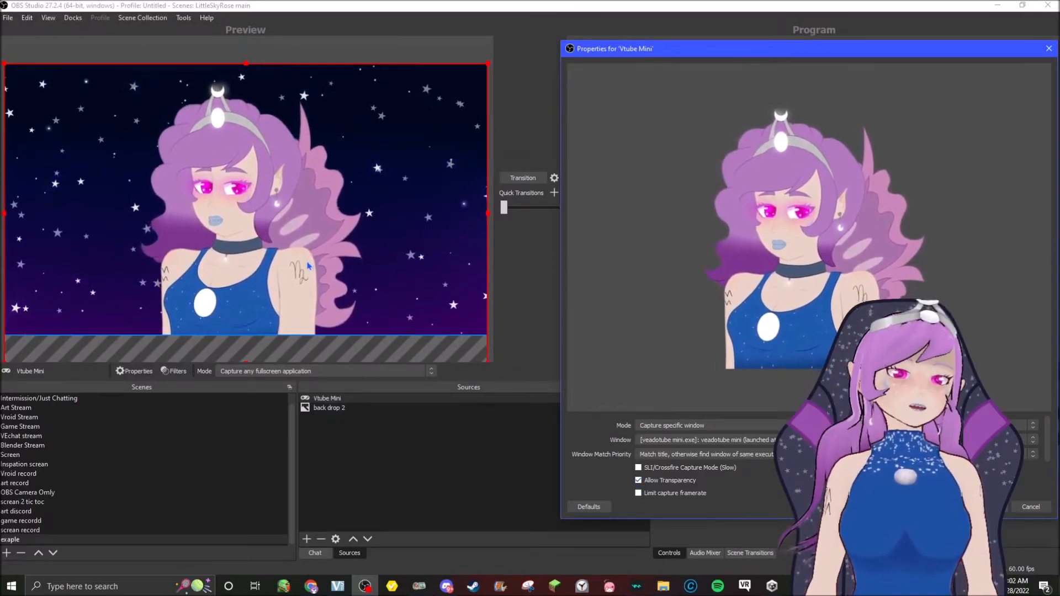
pyautogui.click(1000, 510)
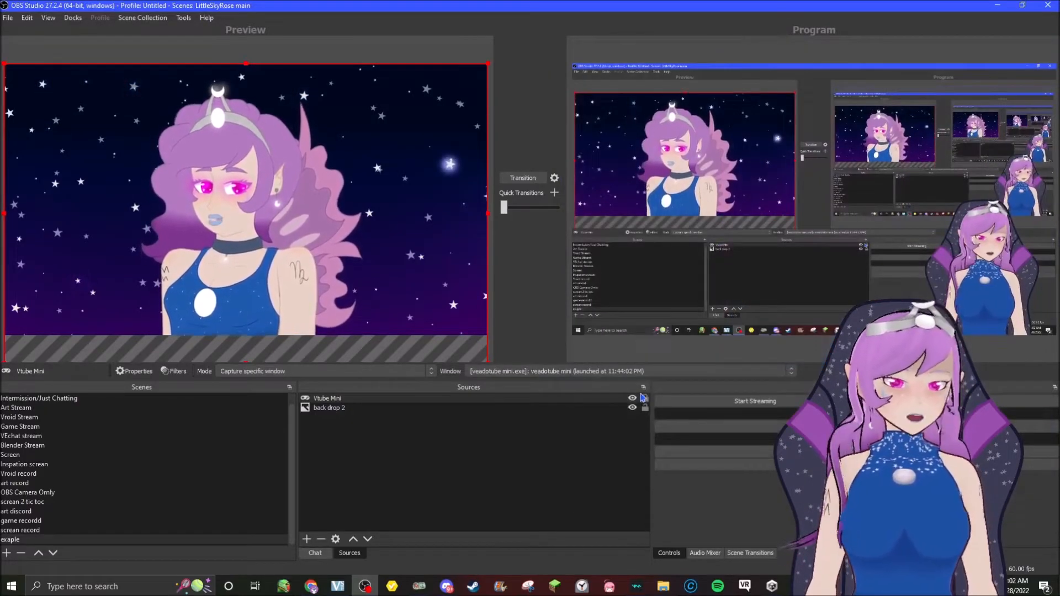